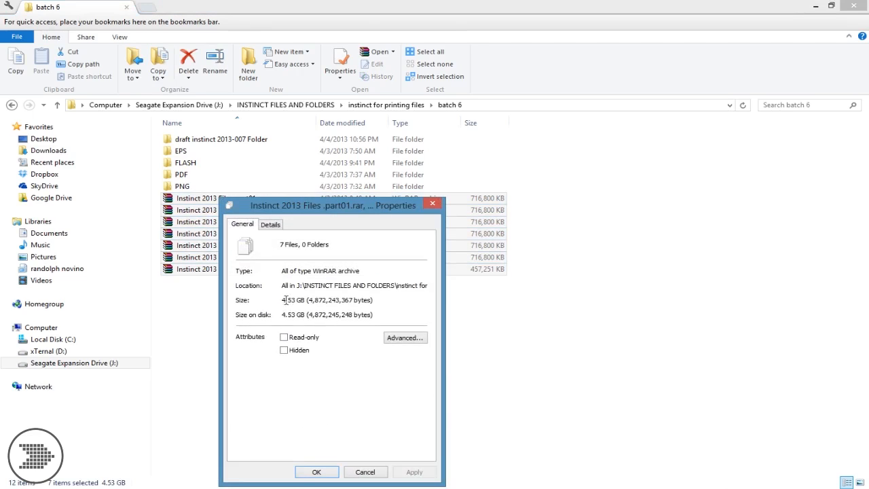
Step: Check the combined size of the five folders from draft instinct 2013-007 Folder to PNG in their properties
left_click(365, 472)
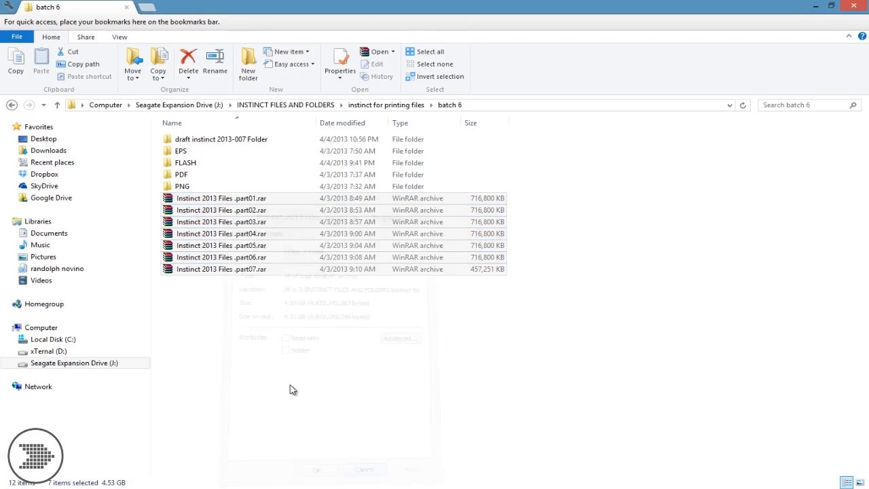
left_click(197, 186)
left_click(187, 144, "shift")
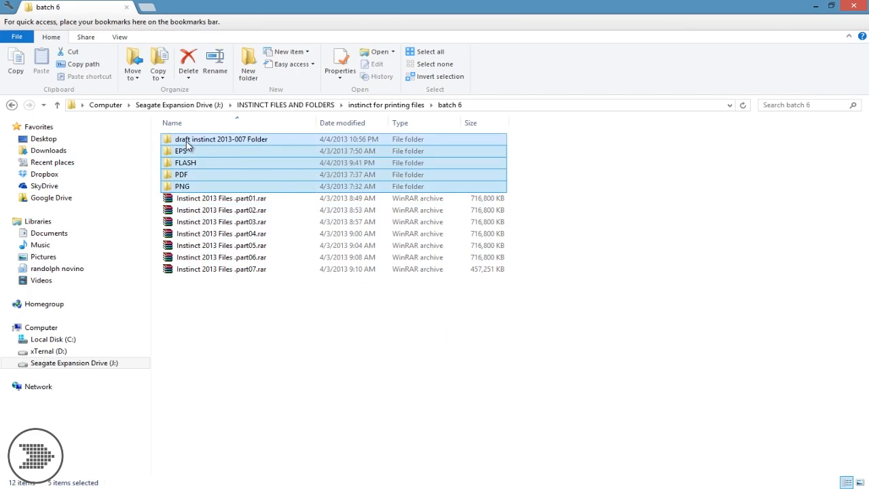
right_click(187, 144)
left_click(257, 431)
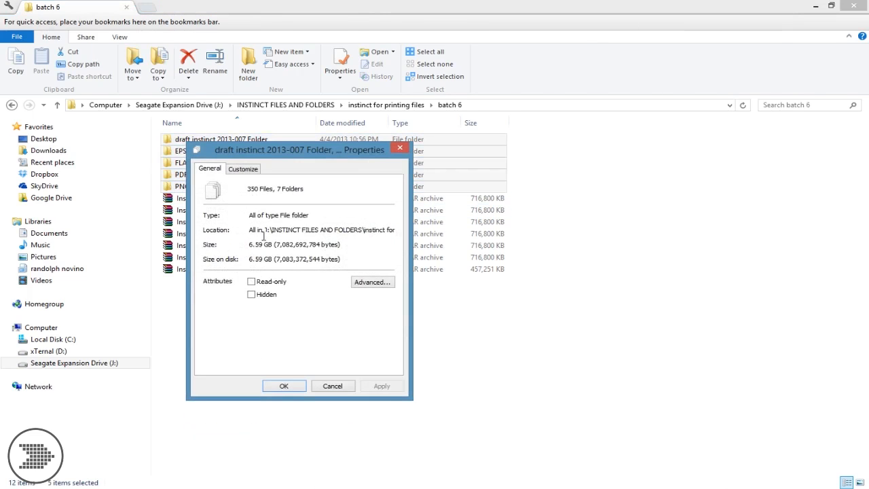
left_click(332, 386)
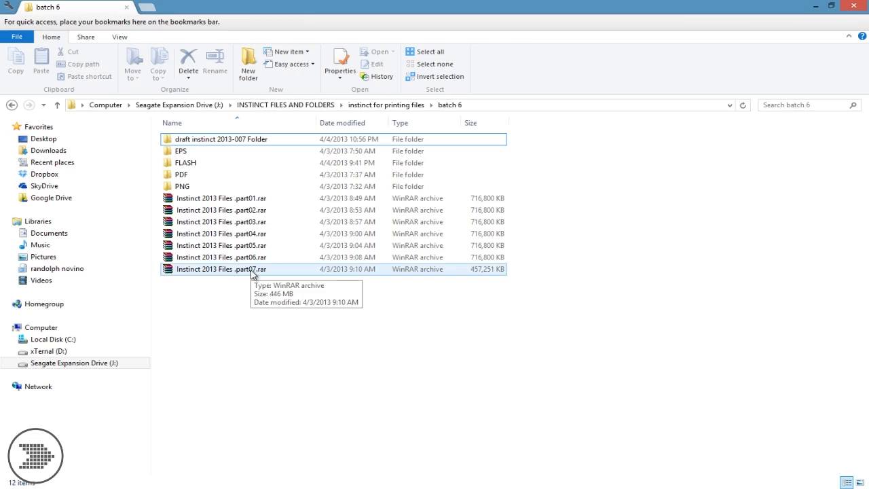
Step: Check the combined size of the archives Instinct 2013 Files part01 to part04 in their properties
left_click_drag(274, 234, 271, 301)
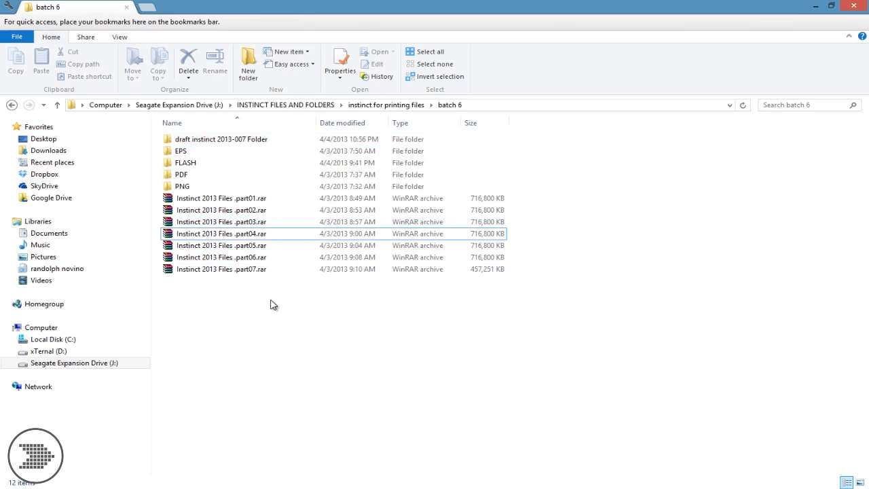
left_click(241, 202)
left_click(243, 235, "shift")
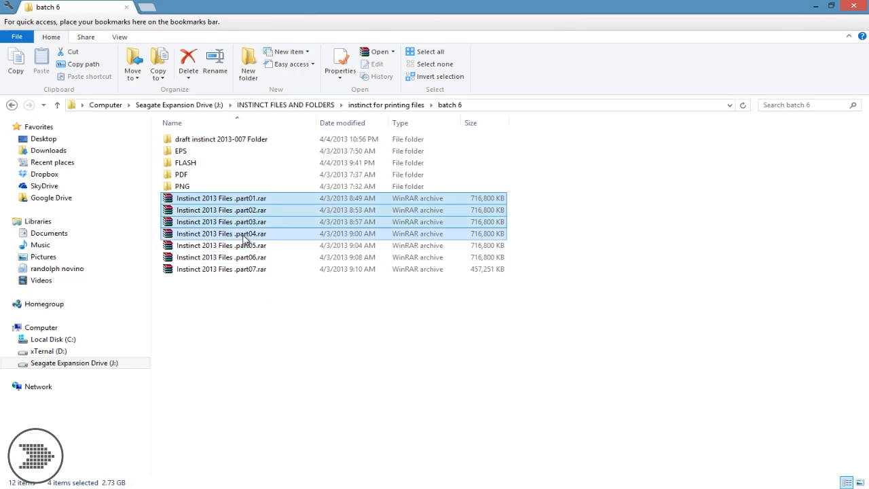
right_click(243, 235)
left_click(271, 478)
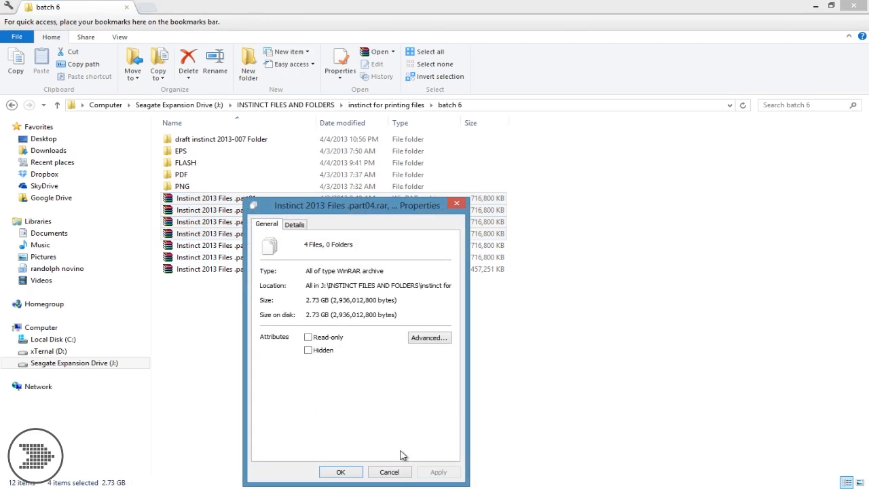
left_click(389, 472)
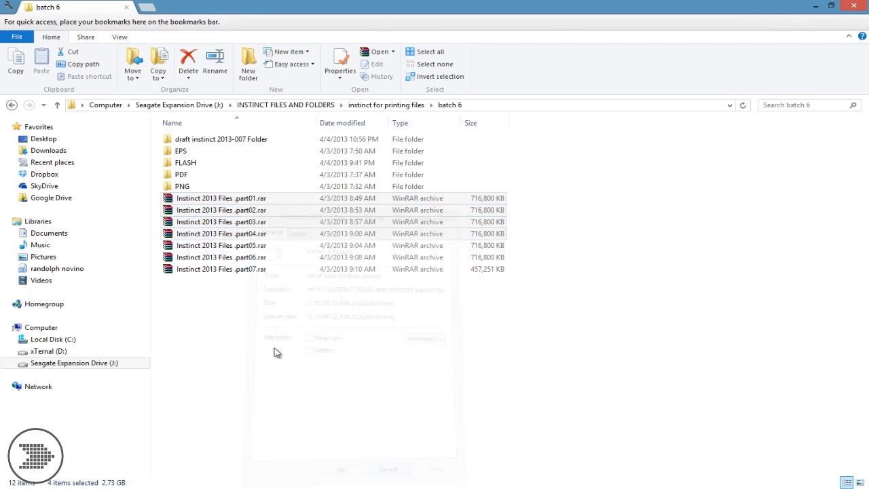
Step: Check the combined size of the archives Instinct 2013 Files part05 to part07 in their properties
left_click(249, 249)
left_click(254, 269, "shift")
right_click(254, 269)
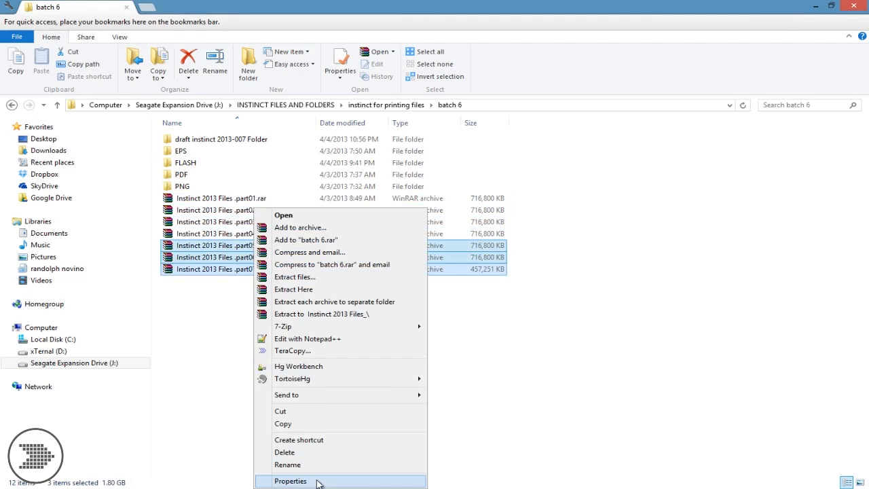
left_click(318, 482)
left_click(404, 474)
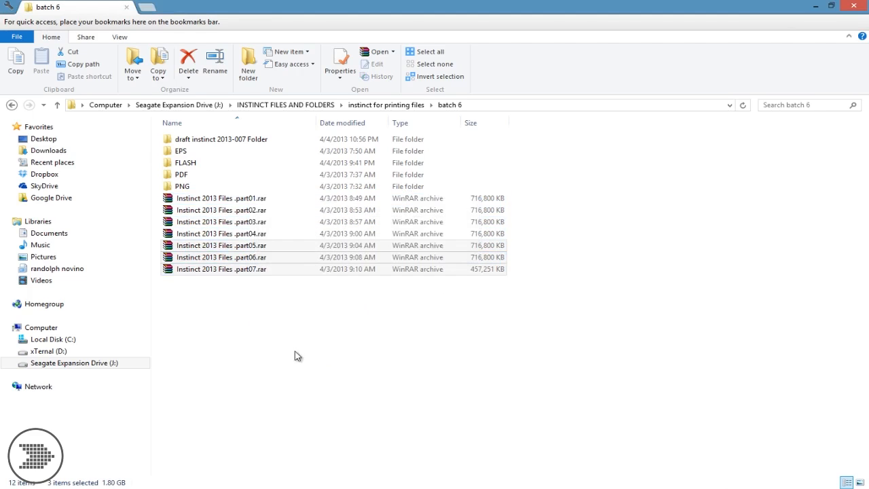
left_click(252, 199)
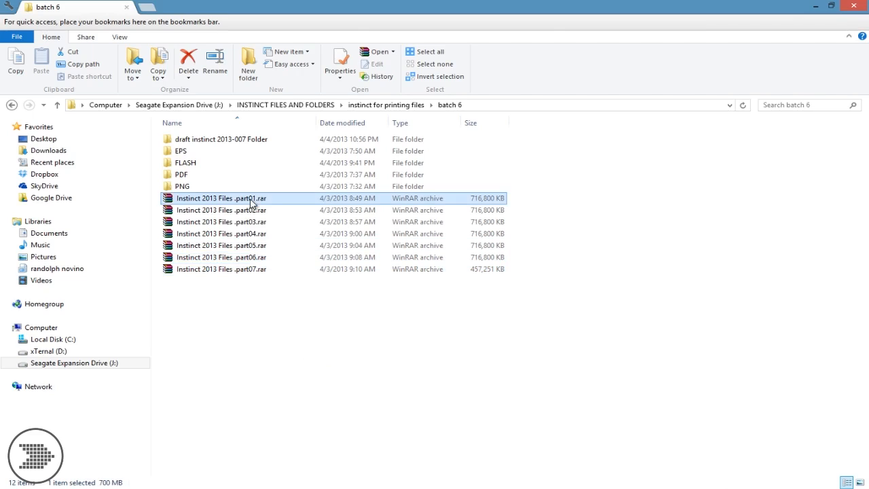
left_click(256, 271)
left_click(270, 290)
left_click(252, 200)
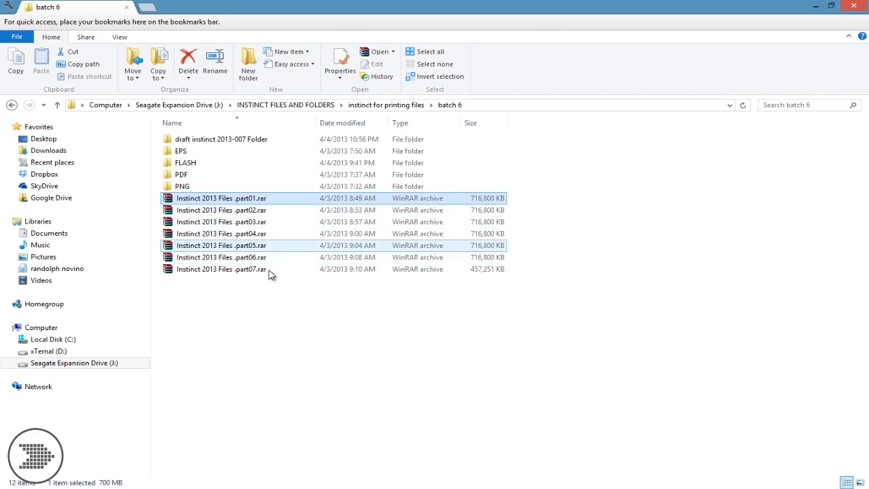
left_click(269, 271)
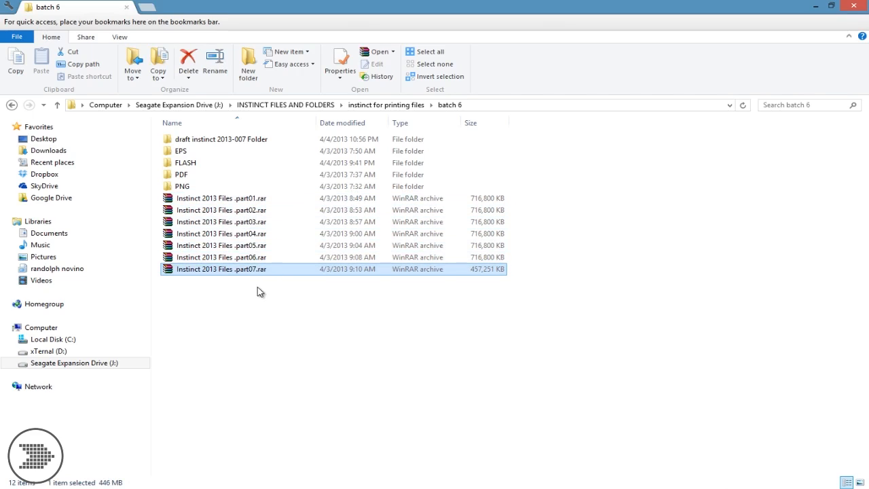
left_click(254, 274, "ctrl")
left_click(184, 185)
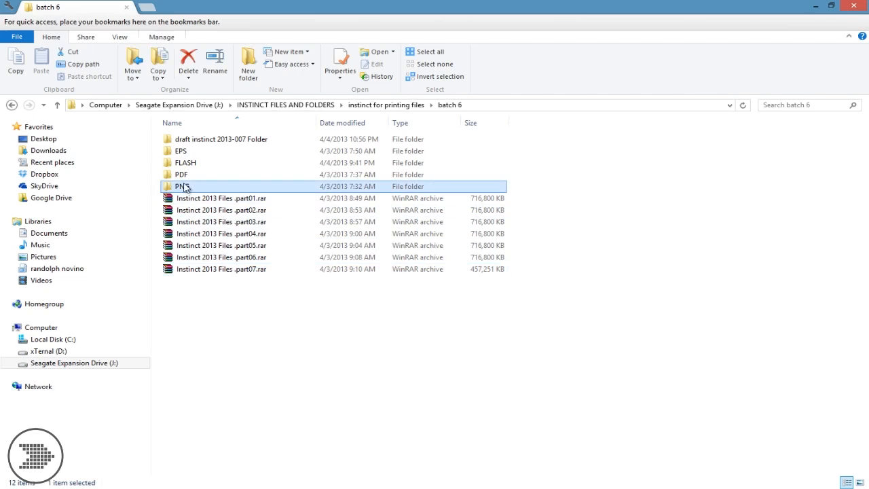
left_click(190, 140, "shift")
left_click(263, 292)
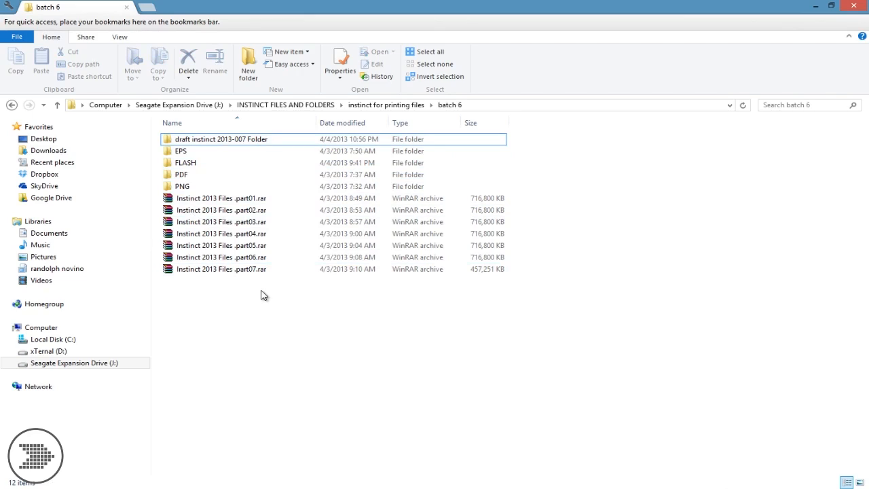
left_click(235, 269)
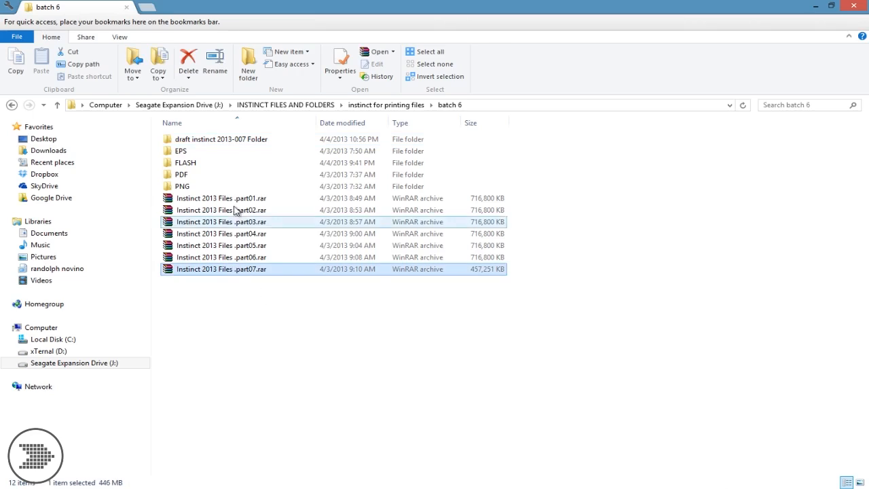
left_click(236, 198, "shift")
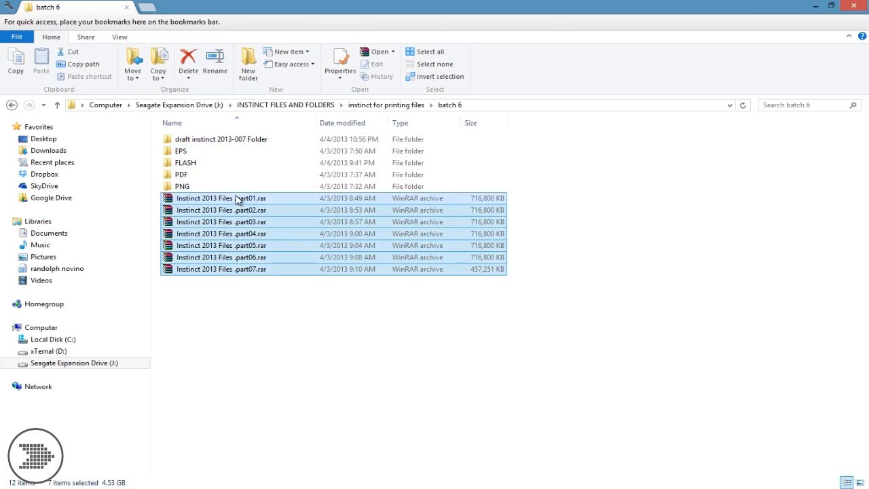
left_click(284, 348)
left_click(237, 270)
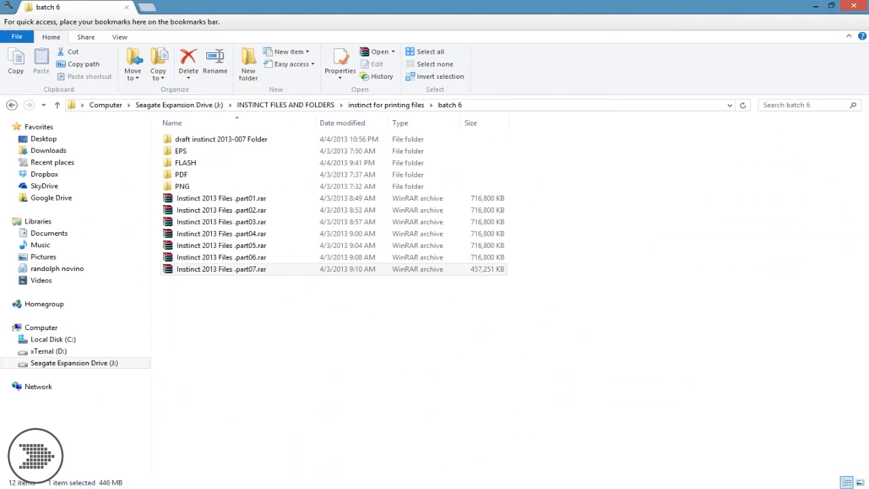
left_click(307, 334)
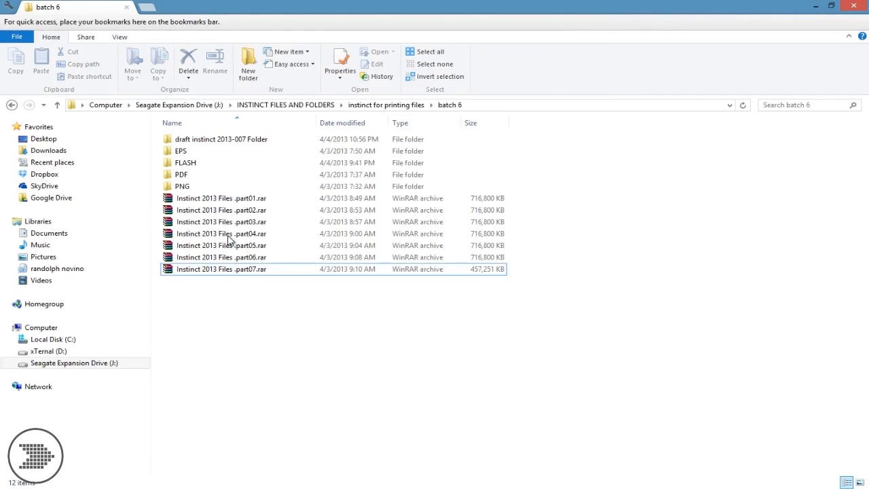
Step: Start a custom 7-Zip archive from the five folders draft instinct 2013-007 Folder, EPS, FLASH, PDF and PNG
left_click(175, 189)
left_click(178, 140, "shift")
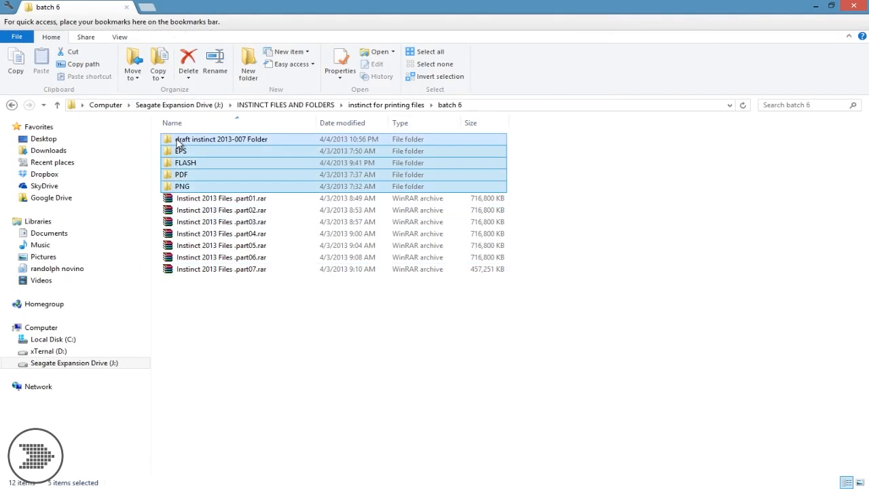
right_click(178, 140)
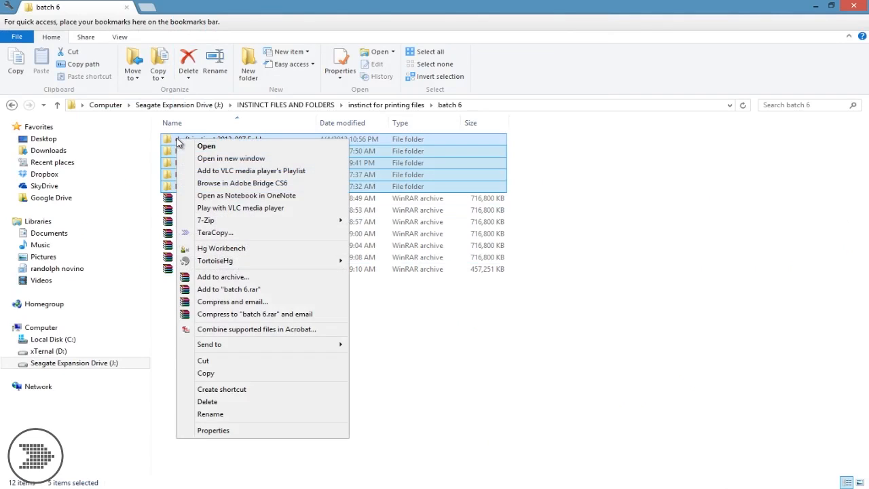
mouse_move(224, 226)
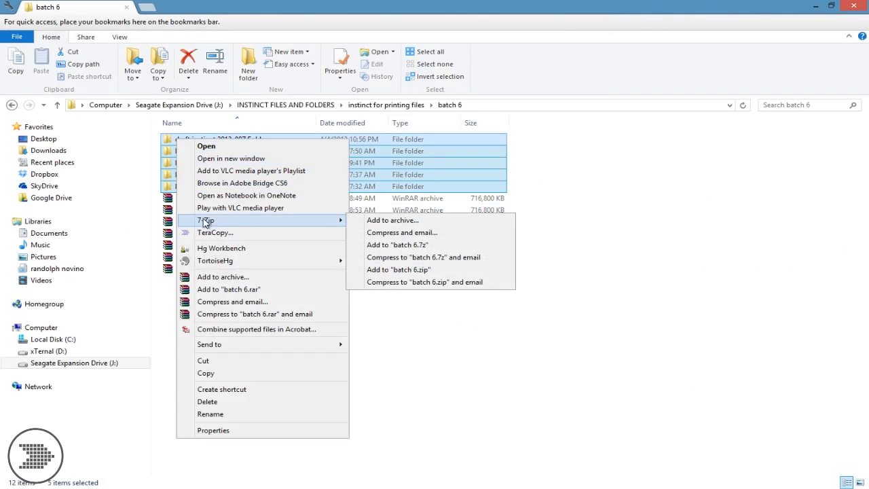
left_click(384, 222)
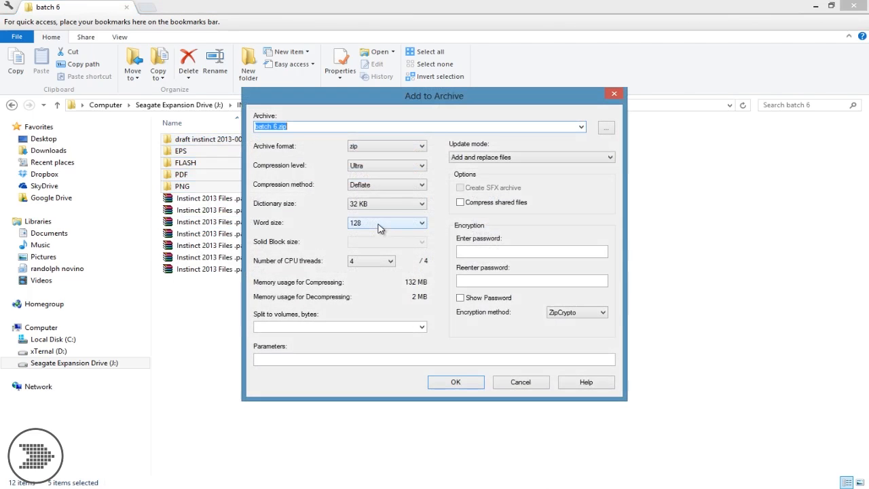
Step: Name the archive INSTINCT BATCH 7.zip and keep zip as the archive format
left_click(277, 127)
left_click_drag(277, 127, 234, 128)
type("INSTINCT BATCH 7")
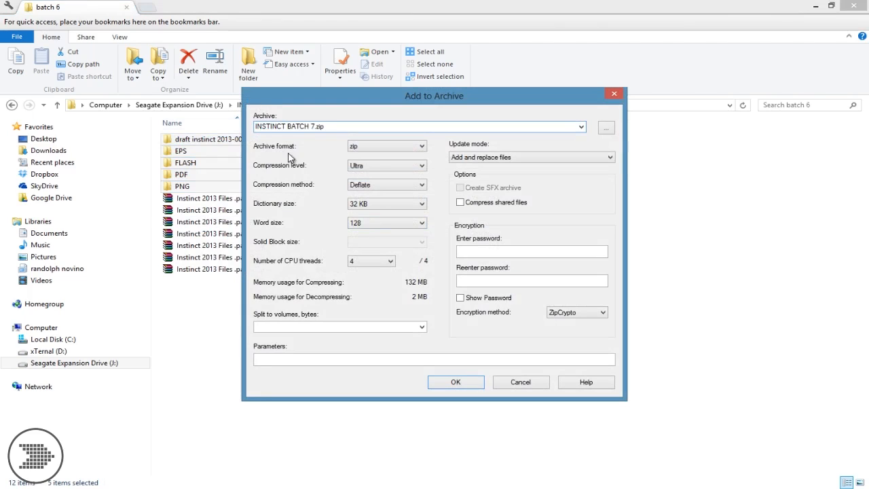
left_click(374, 147)
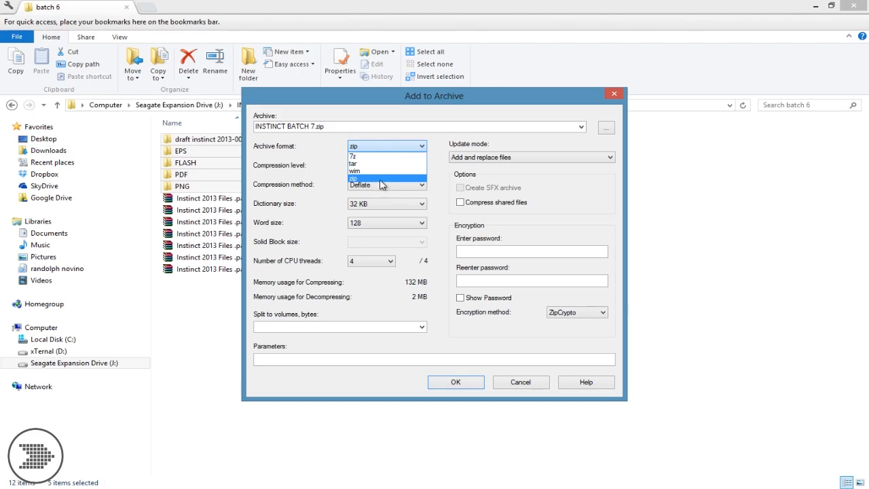
left_click(321, 168)
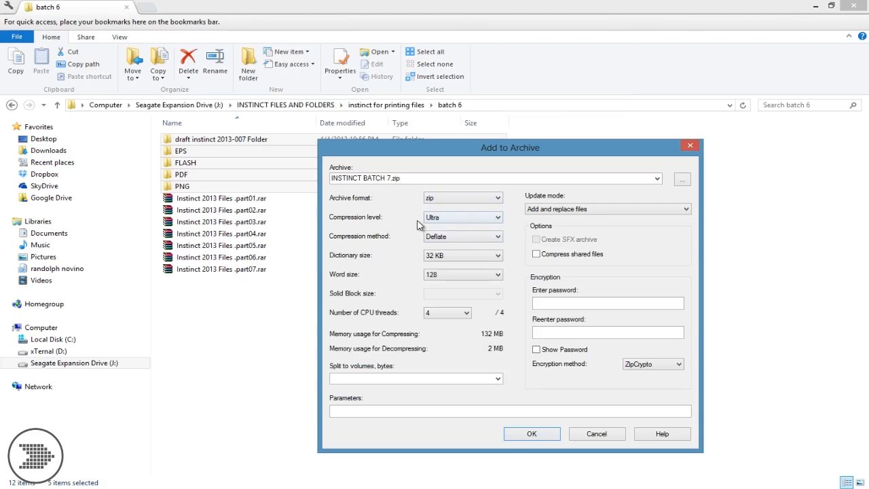
Step: Set the compression level to Ultra and the compression method to Deflate
left_click(441, 220)
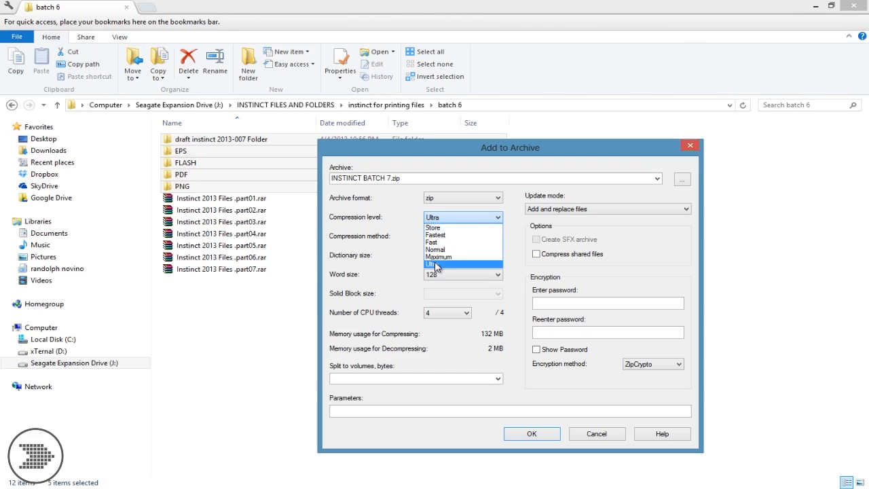
left_click(403, 260)
left_click(445, 218)
left_click(435, 264)
left_click(444, 237)
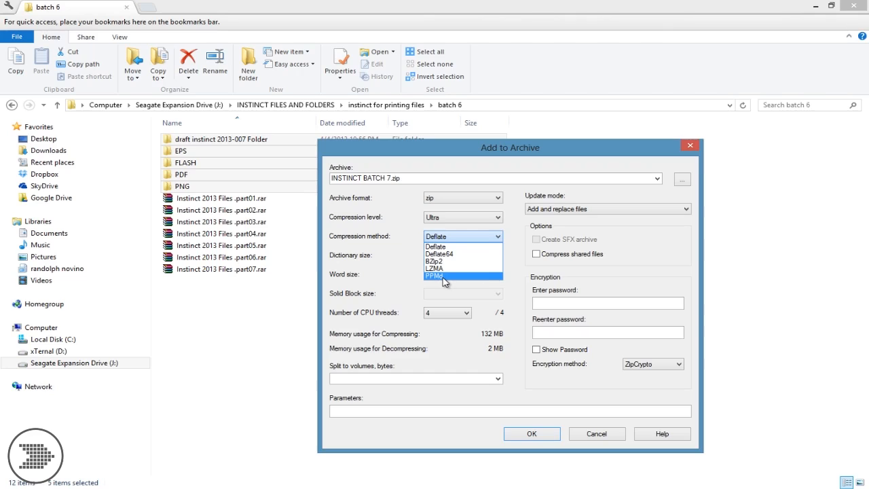
left_click(446, 247)
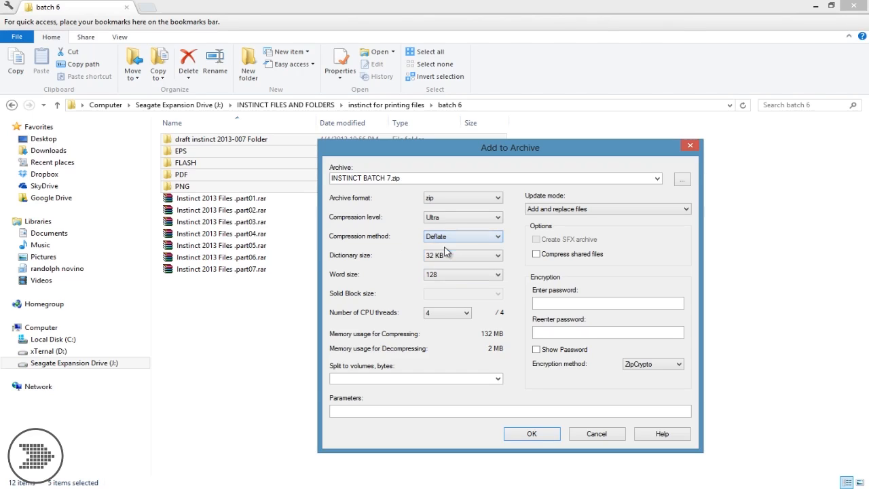
left_click(448, 238)
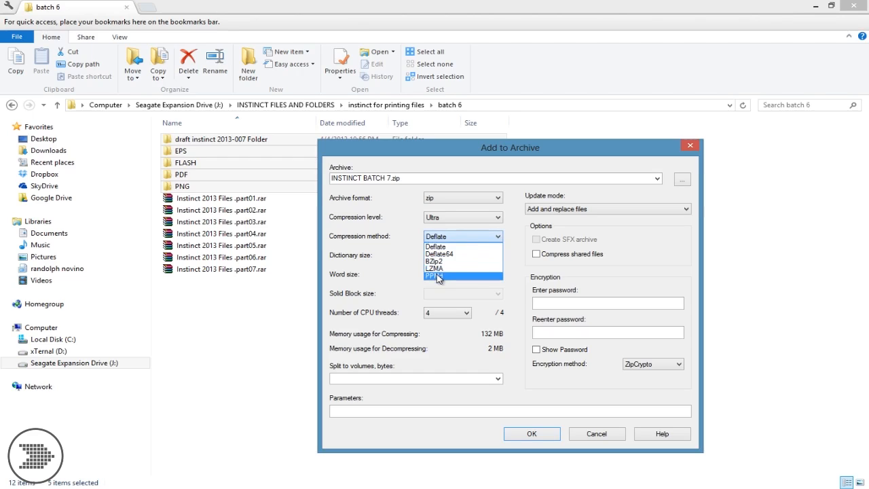
left_click(407, 247)
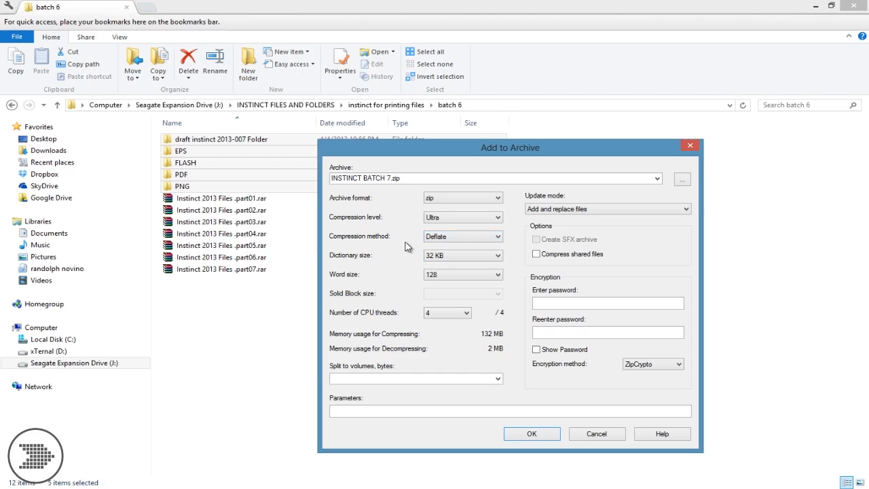
Step: Choose a dictionary size of 32 KB and keep the word size at 128
left_click(444, 257)
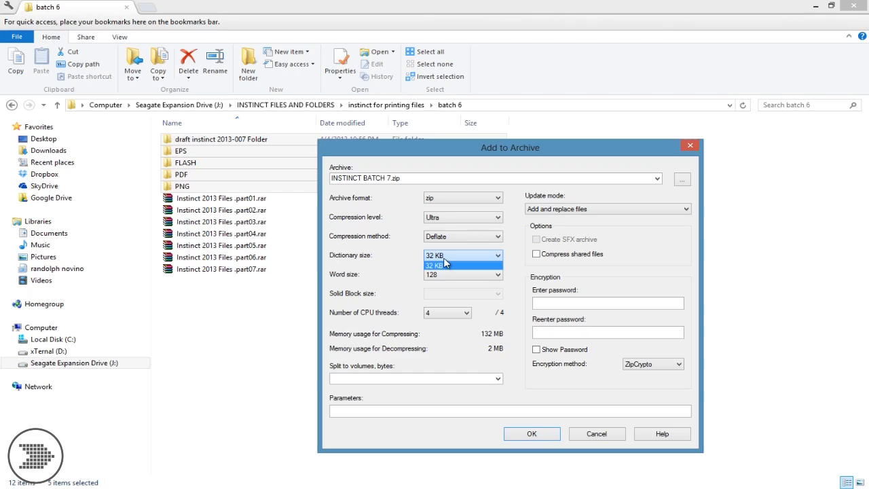
left_click(445, 264)
left_click(435, 276)
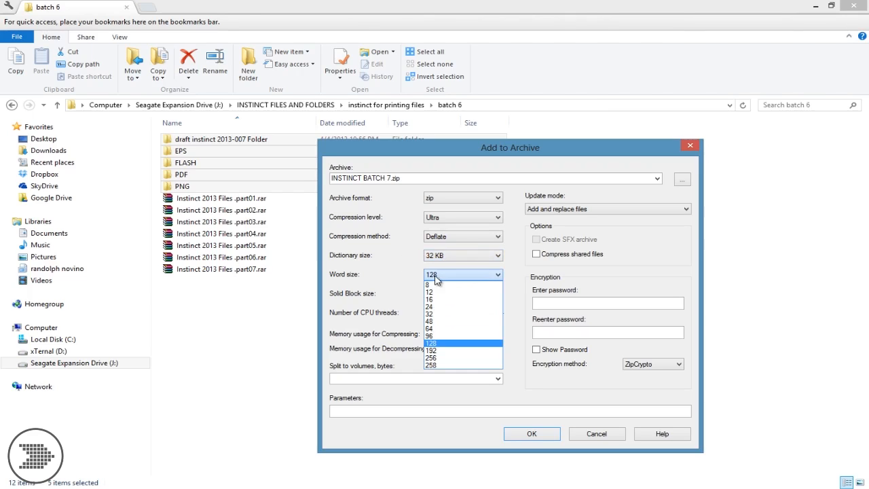
left_click(435, 277)
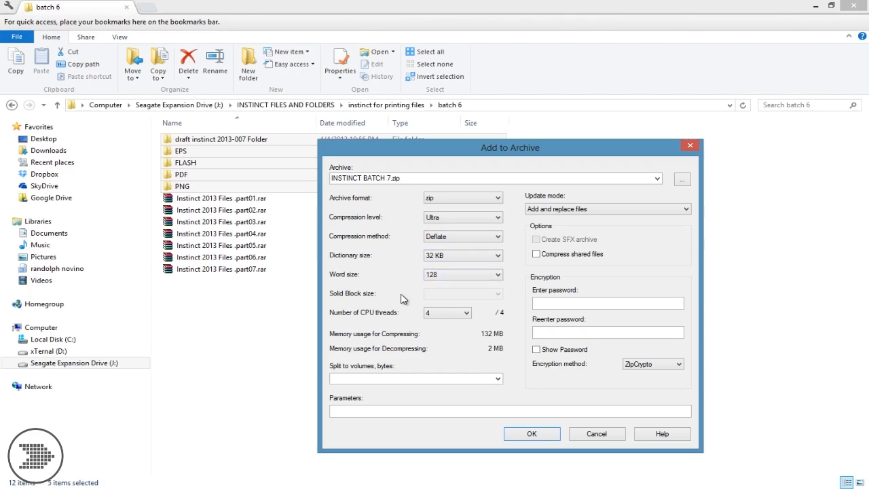
Step: Review the available CPU thread counts and keep 4 threads for the compression
left_click(454, 314)
left_click(456, 313)
left_click(466, 314)
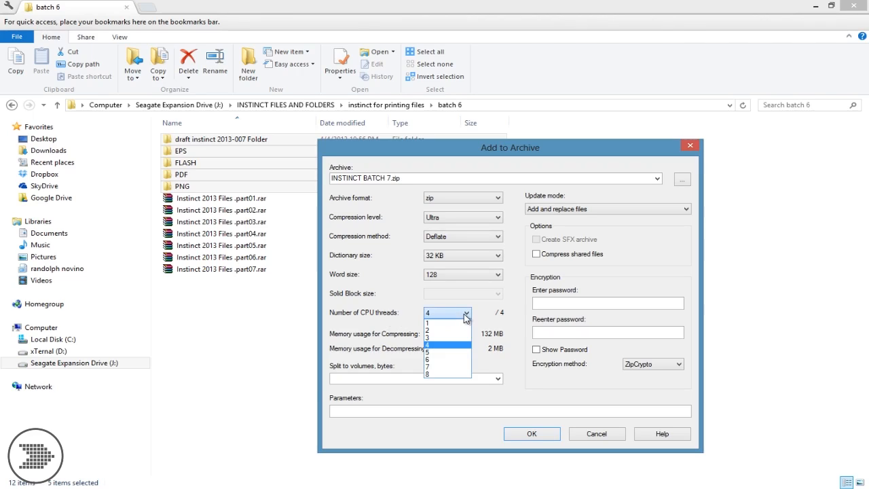
left_click(438, 348)
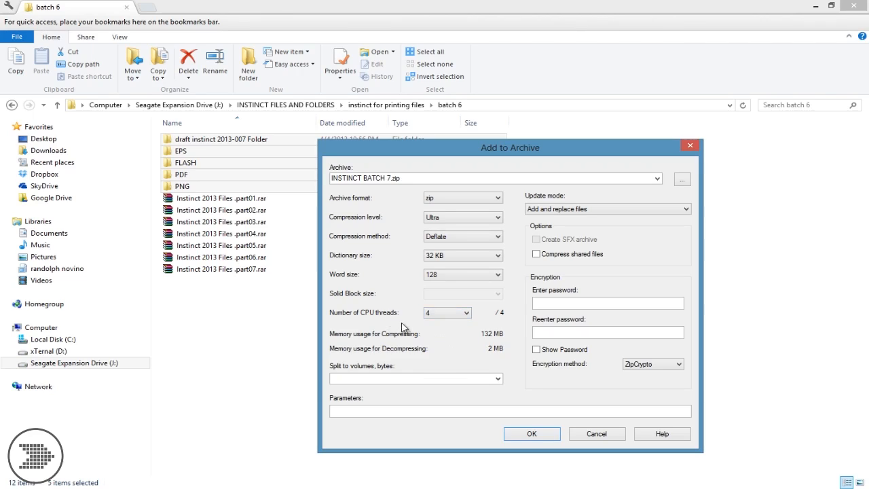
left_click(465, 313)
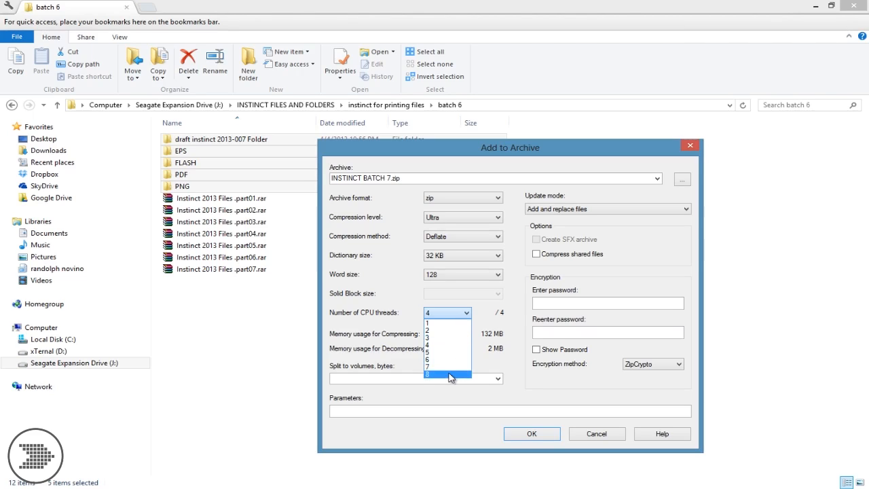
left_click(386, 322)
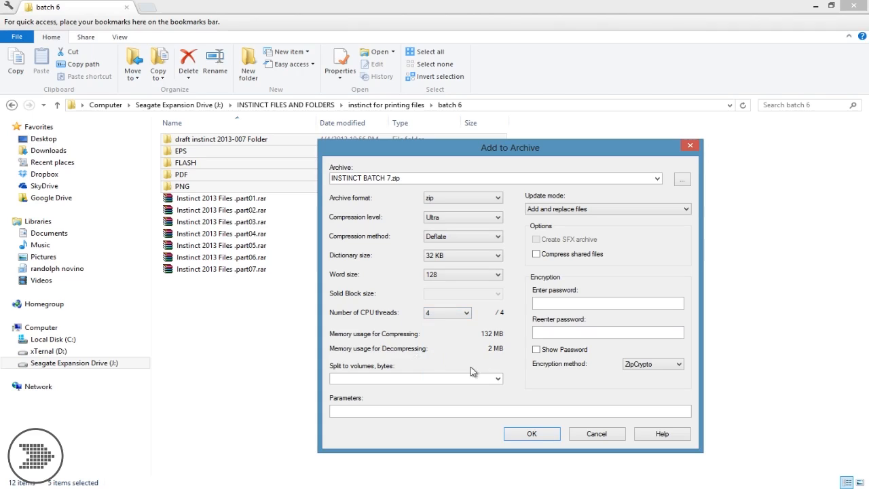
Step: Set the archive to split into 700M - CD volumes and compare with the sizes of the existing RAR parts
left_click(499, 379)
left_click(425, 367)
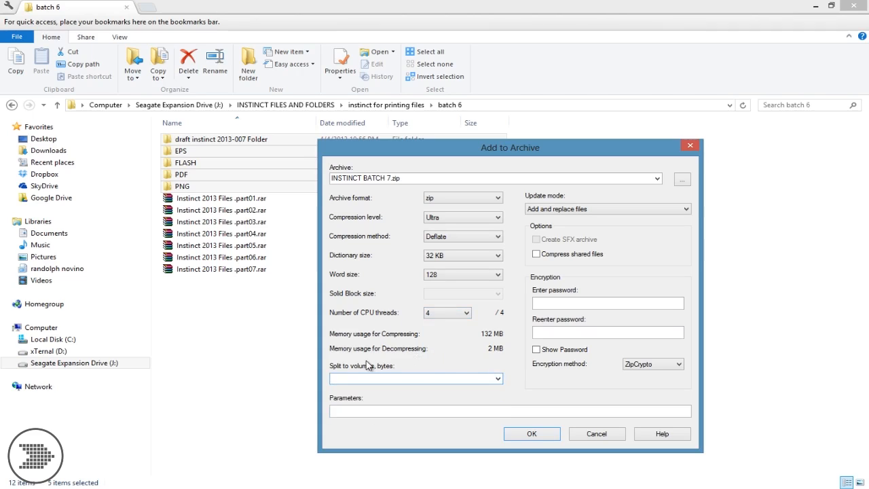
left_click(498, 379)
left_click(461, 374)
left_click(498, 379)
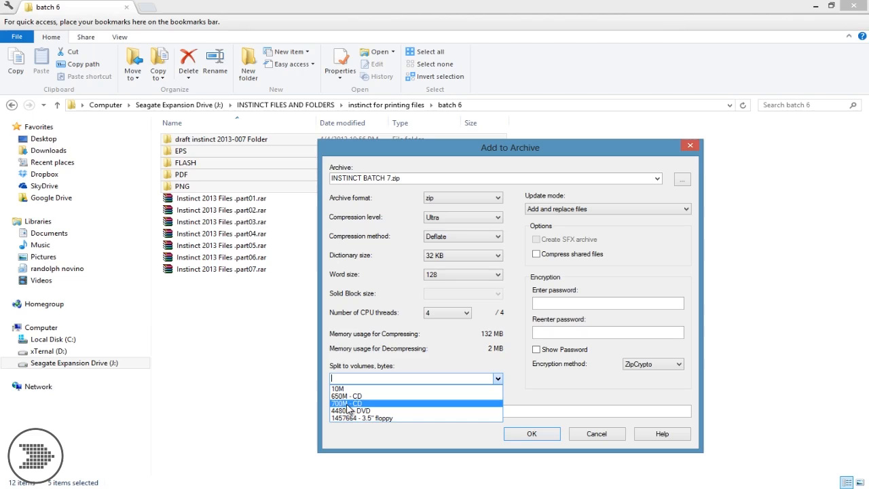
left_click(347, 403)
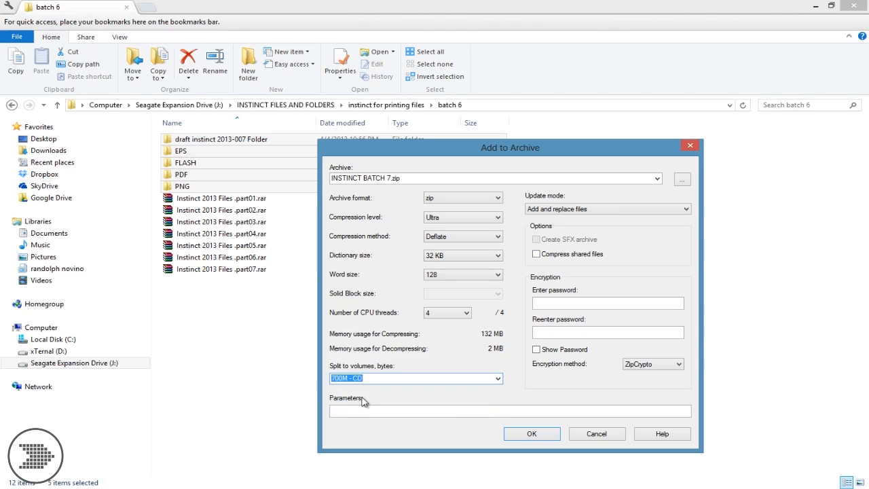
left_click_drag(397, 151, 595, 160)
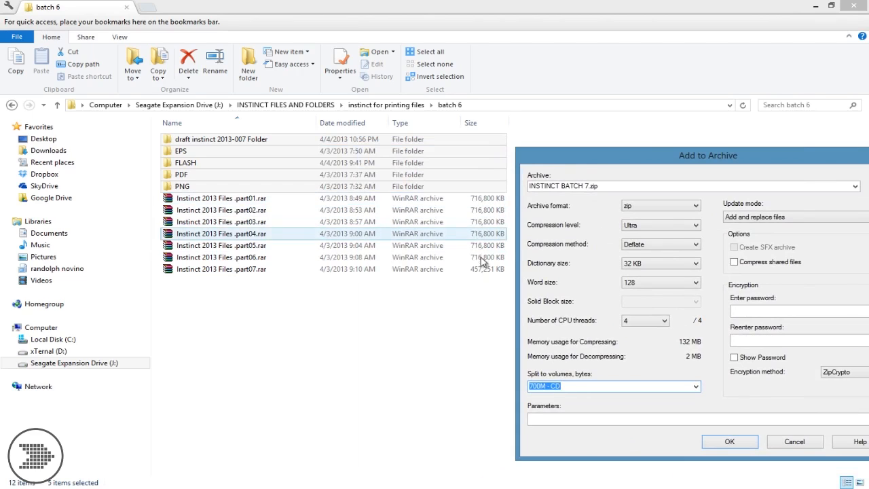
left_click_drag(616, 164, 438, 167)
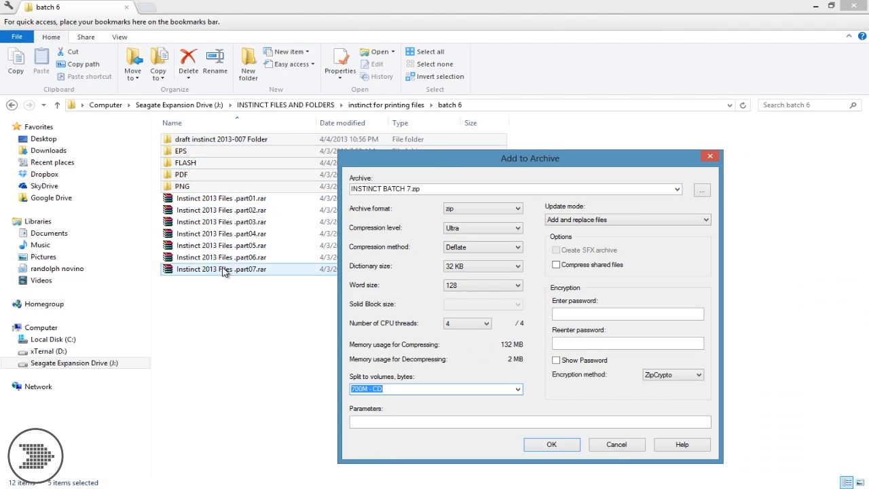
Step: Try a custom split volume size of 1500 and return the setting to 700M - CD
left_click(518, 389)
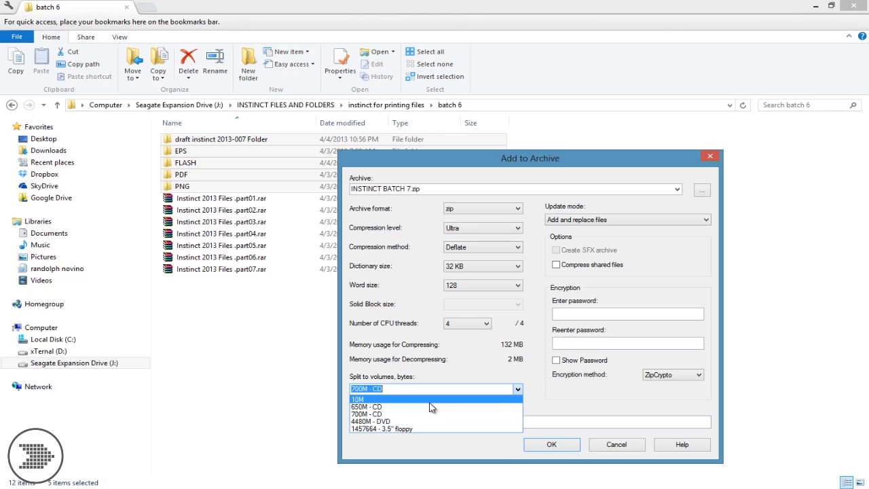
left_click(408, 392)
left_click_drag(385, 390, 348, 387)
type("1500")
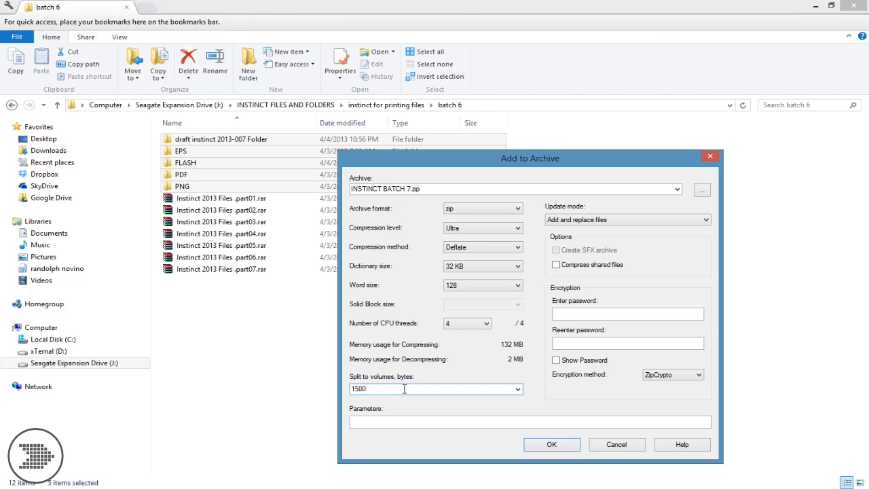
left_click(517, 389)
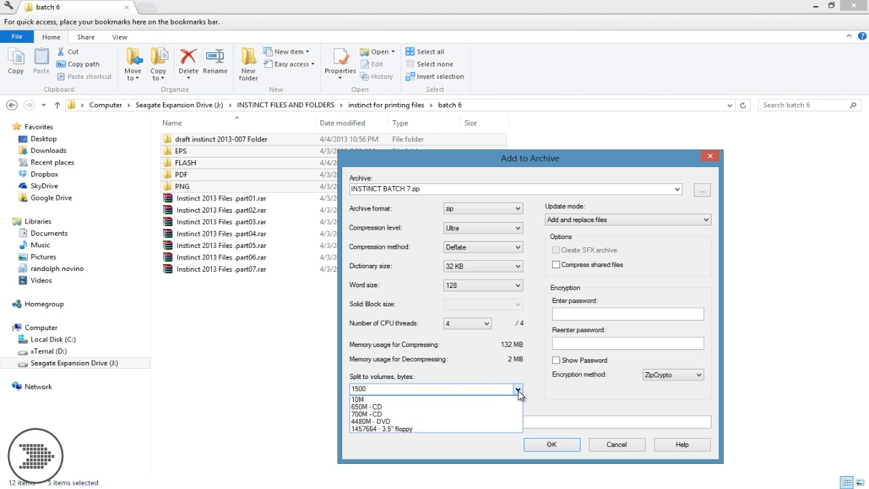
left_click(372, 415)
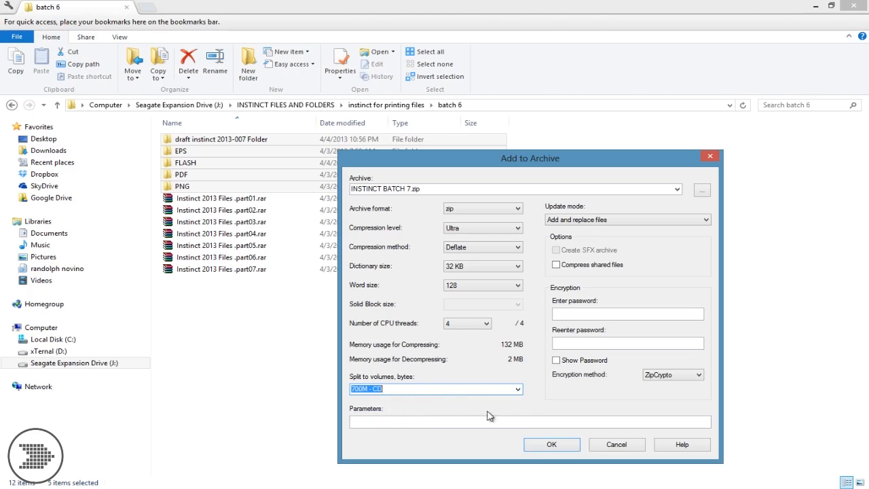
Step: Switch Compress shared files on and back off, and keep Add and replace files as the update mode
left_click(576, 312)
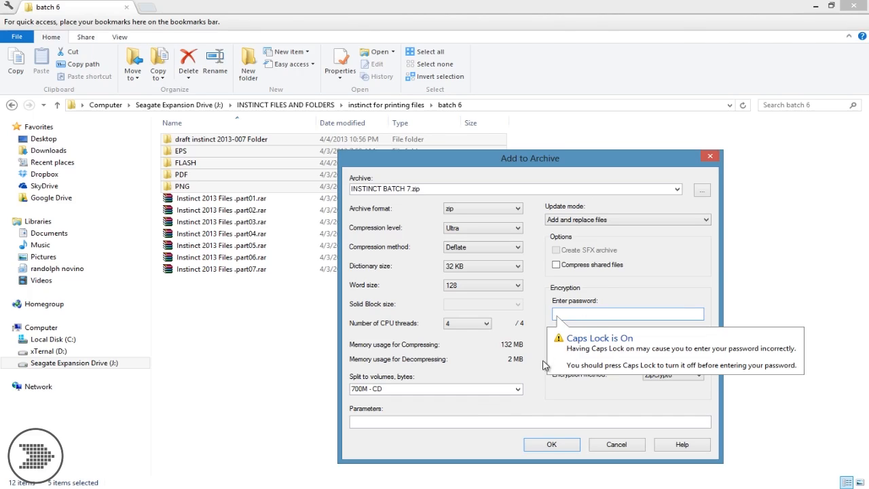
left_click(624, 264)
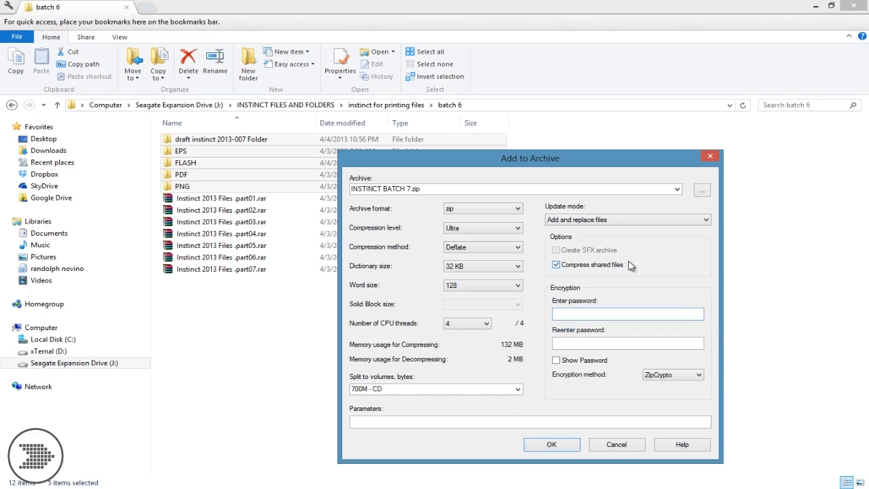
left_click(556, 266)
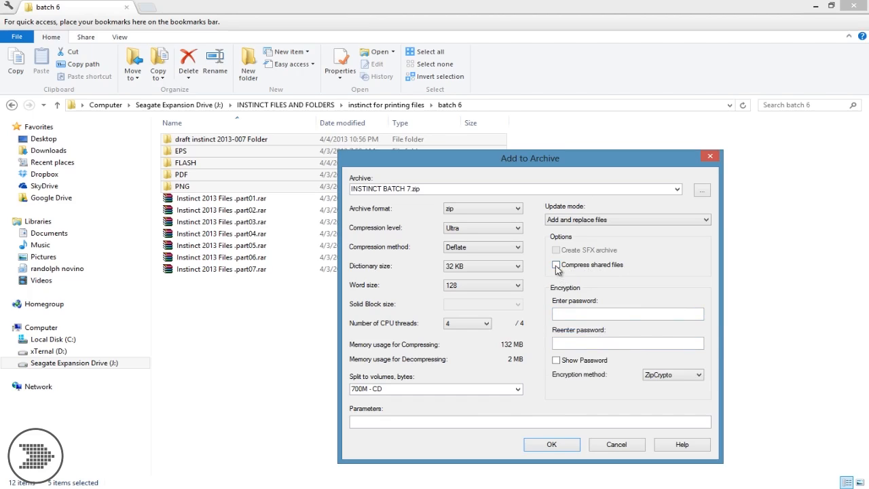
left_click(598, 220)
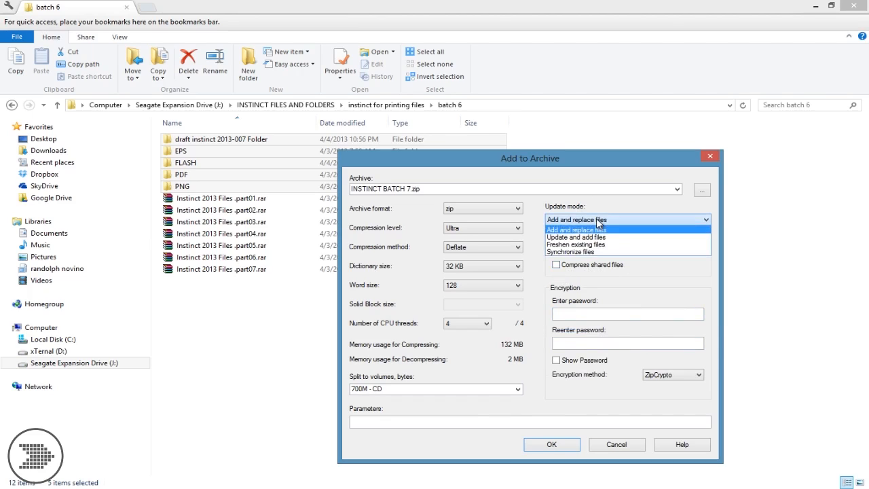
left_click(597, 221)
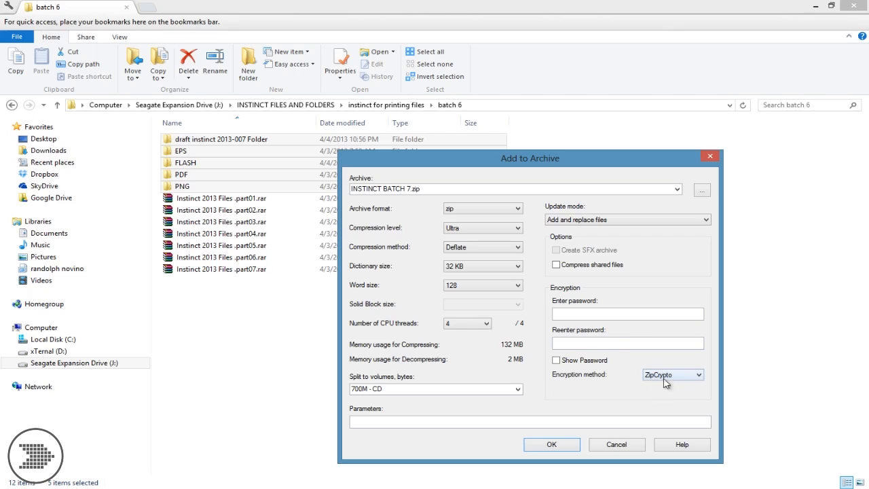
Step: Start compressing the archive without a password and move the progress window clear of the file list
left_click(571, 313)
left_click(552, 445)
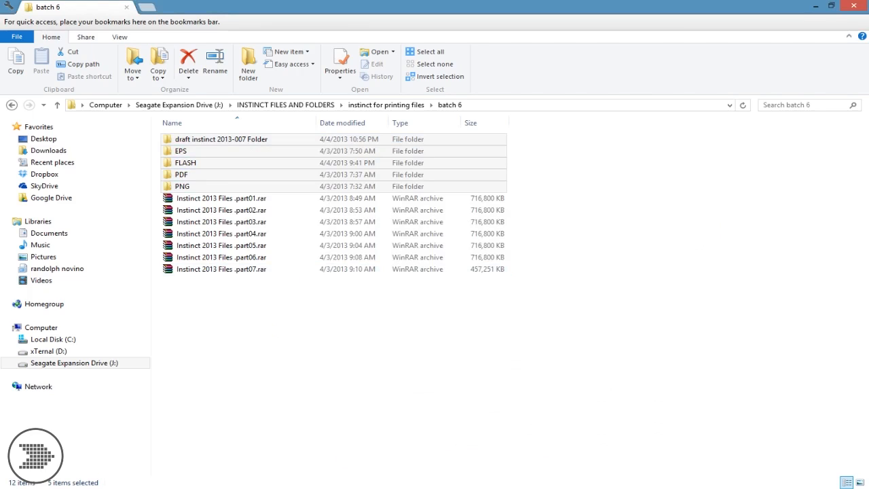
left_click(501, 420)
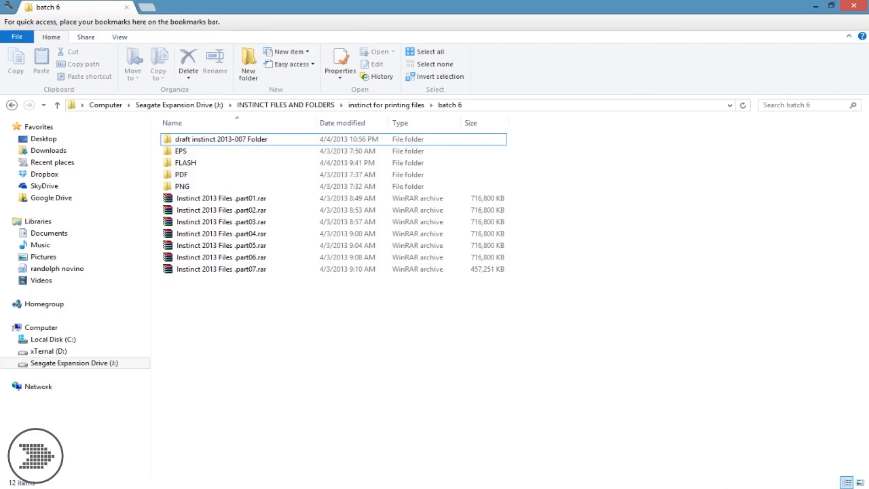
left_click_drag(405, 227, 533, 207)
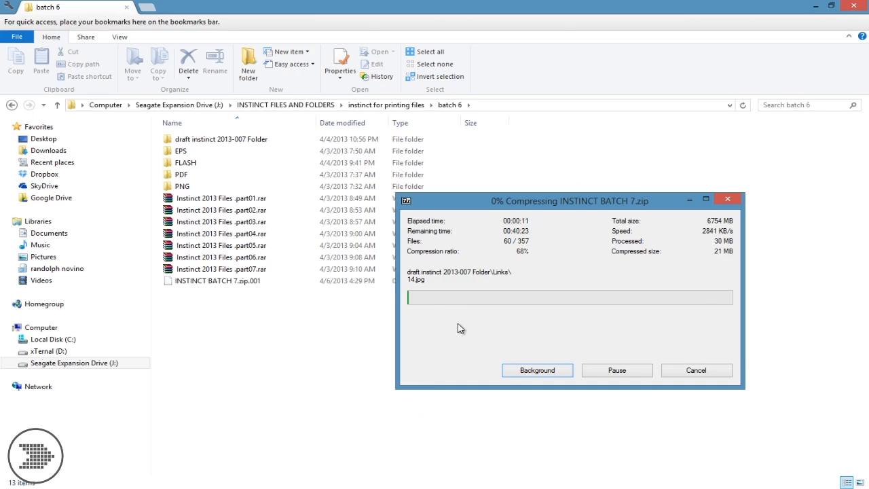
left_click_drag(493, 204, 625, 189)
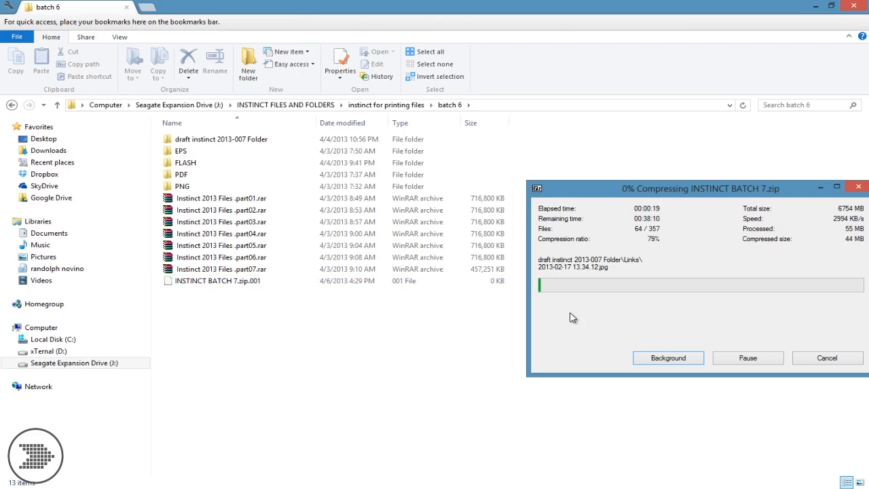
Step: Check the combined size of Instinct 2013 Files parts 01 to 04, and that of parts 05 to 07
left_click(249, 201)
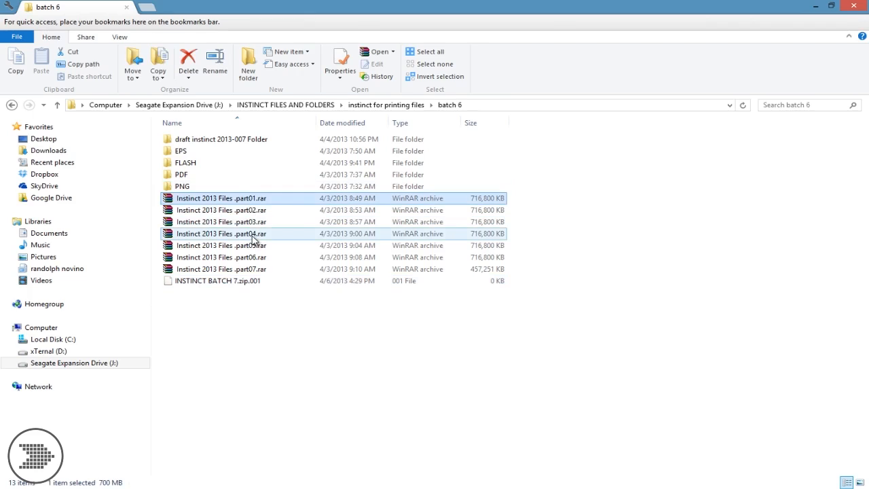
left_click(256, 235, "shift")
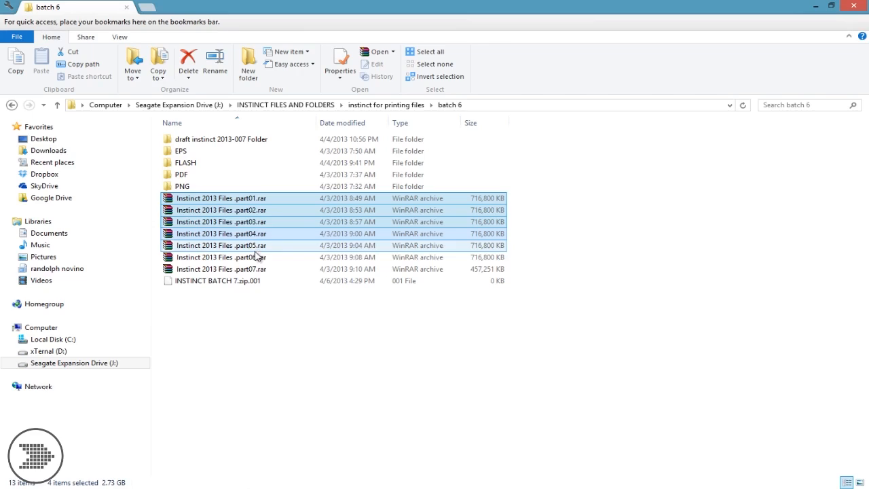
left_click(252, 245)
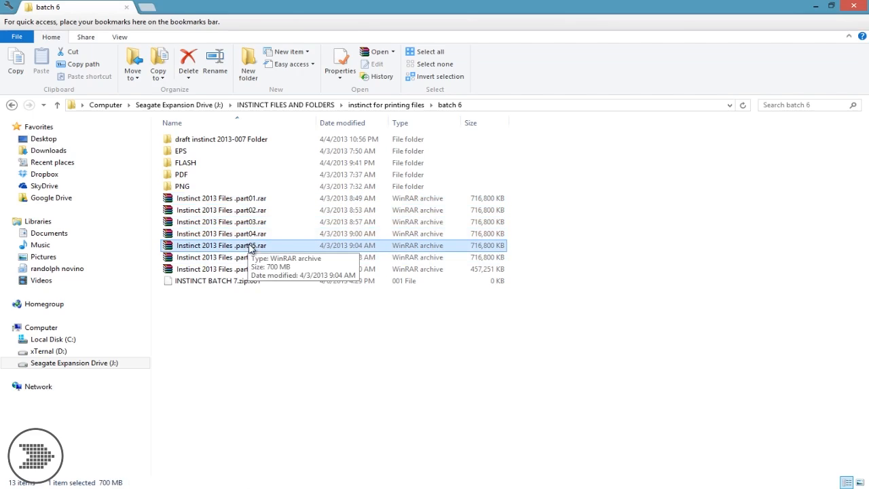
key("Down")
key("Down")
left_click(249, 248, "shift")
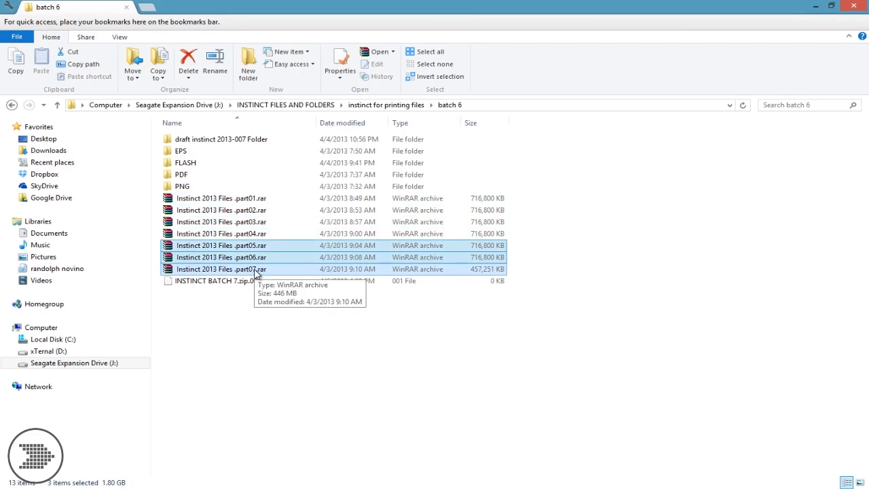
left_click(547, 330)
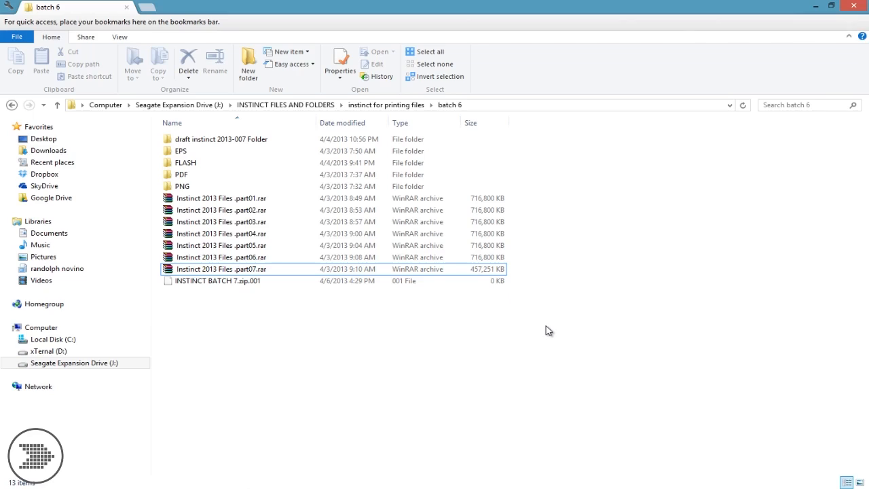